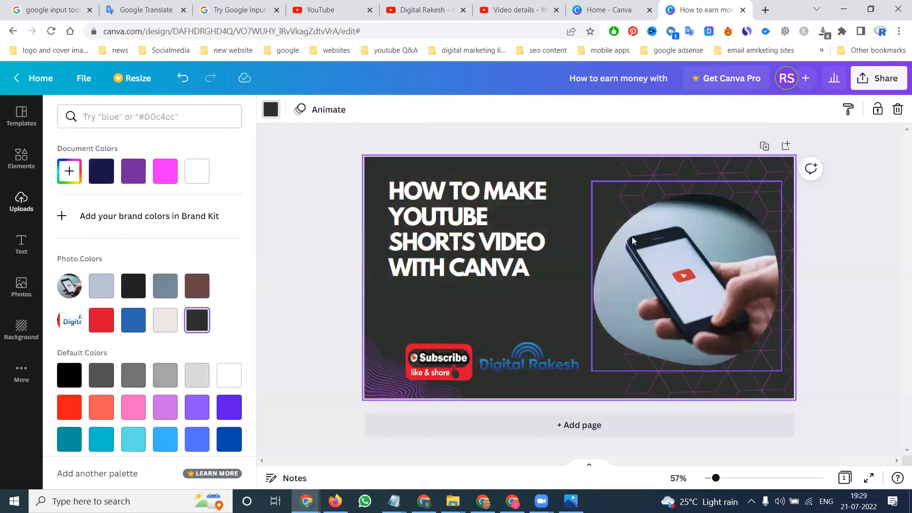
# Step: Move the title toward the page's upper-left corner and add the uploaded image of the woman in red holding a laptop
pyautogui.moveTo(521, 228)
pyautogui.mouseDown()
pyautogui.moveTo(503, 215)
pyautogui.moveTo(533, 218)
pyautogui.moveTo(511, 218)
pyautogui.mouseUp()
pyautogui.scroll(-1, 164, 273)
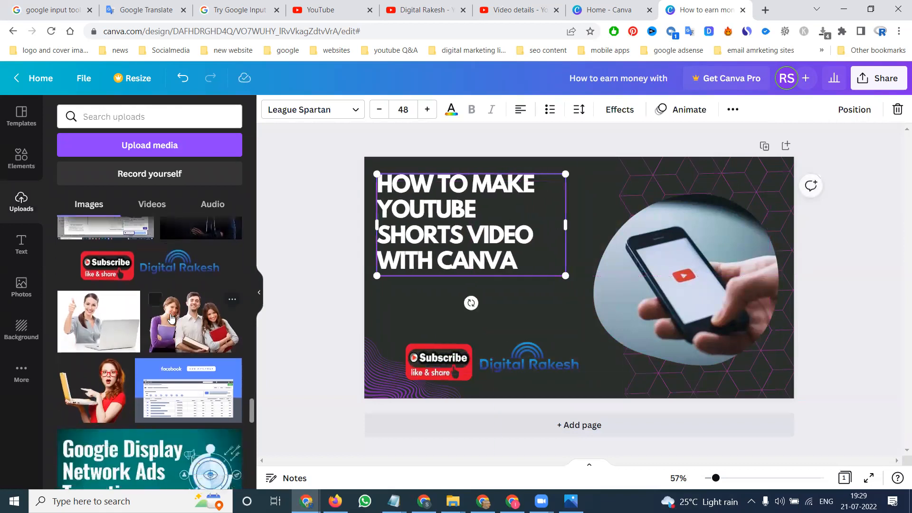
pyautogui.scroll(-2, 98, 286)
pyautogui.click(98, 286)
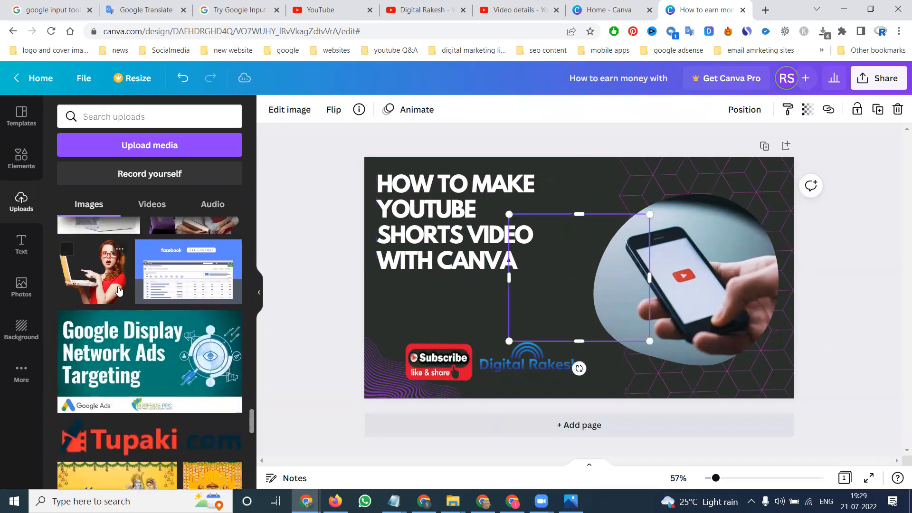
# Step: Place the woman image between the title and the phone photo, and shift the Subscribe and Digital Rakesh graphic down and left
pyautogui.moveTo(560, 275); pyautogui.dragTo(543, 292)
pyautogui.click(476, 369)
pyautogui.moveTo(475, 369)
pyautogui.mouseDown()
pyautogui.moveTo(454, 380)
pyautogui.moveTo(463, 379)
pyautogui.mouseUp()
pyautogui.moveTo(569, 279)
pyautogui.mouseDown()
pyautogui.moveTo(547, 295)
pyautogui.moveTo(556, 287)
pyautogui.mouseUp()
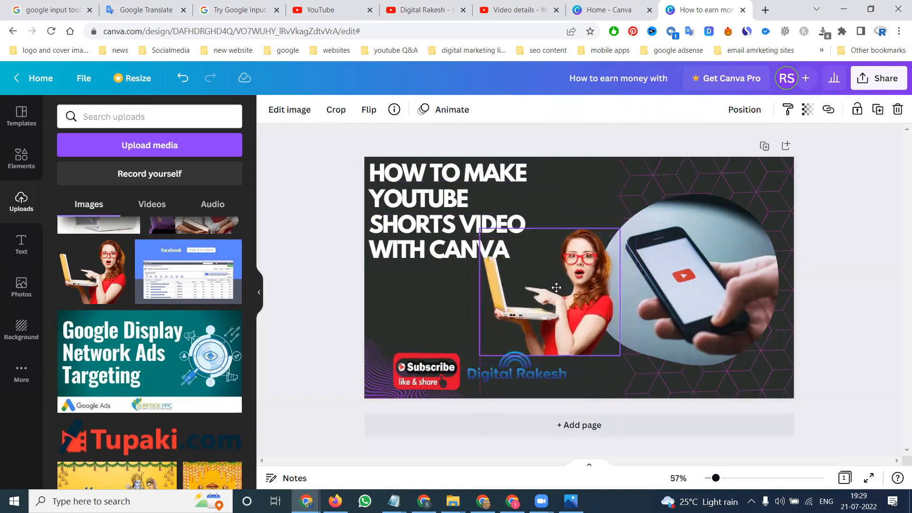
# Step: Delete the image of the woman with the laptop from the thumbnail
pyautogui.click(880, 239)
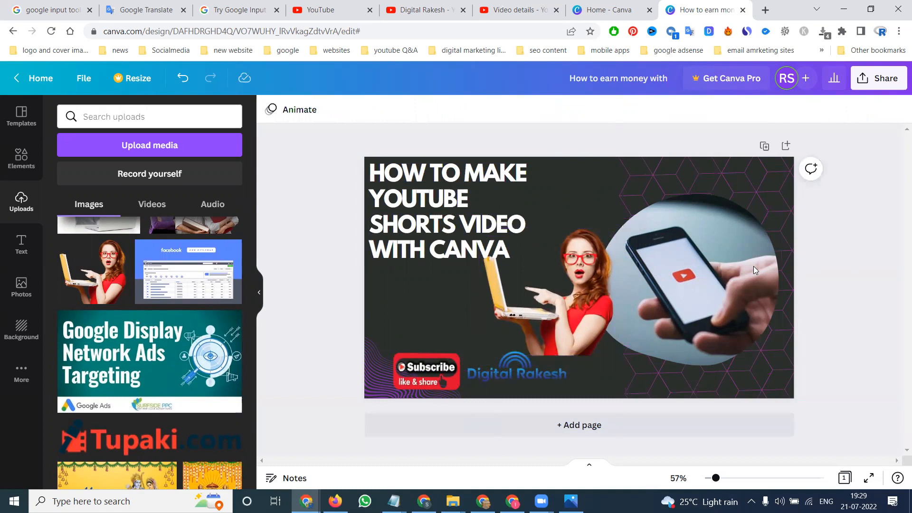
pyautogui.click(561, 280)
pyautogui.press('Delete')
# Step: Enlarge the title text box so its font size becomes 63
pyautogui.click(481, 244)
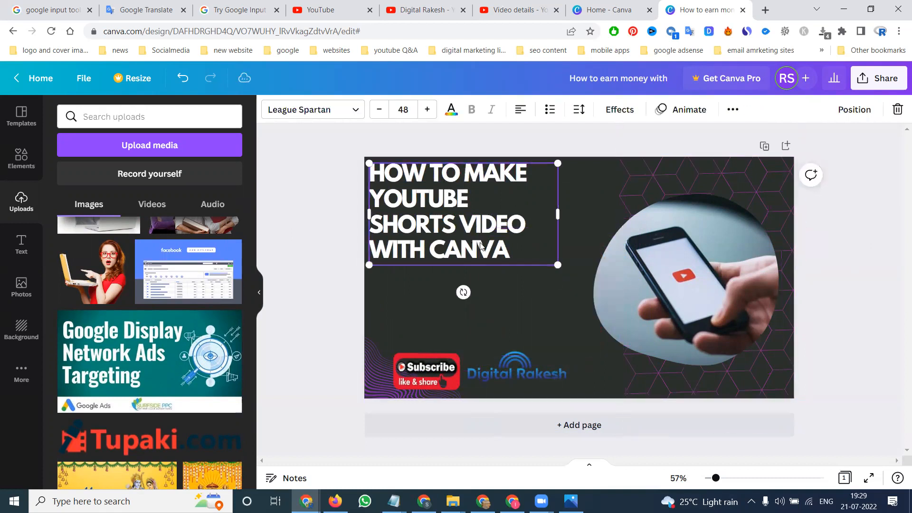
pyautogui.moveTo(574, 297); pyautogui.dragTo(594, 330)
pyautogui.click(341, 266)
# Step: Search the photo library for "professionals"
pyautogui.scroll(-10, 149, 297)
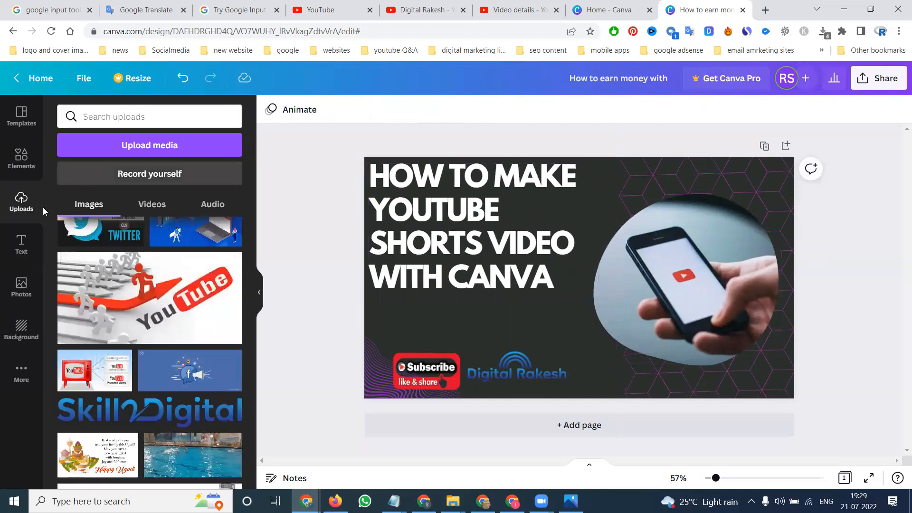
pyautogui.click(22, 285)
pyautogui.click(138, 118)
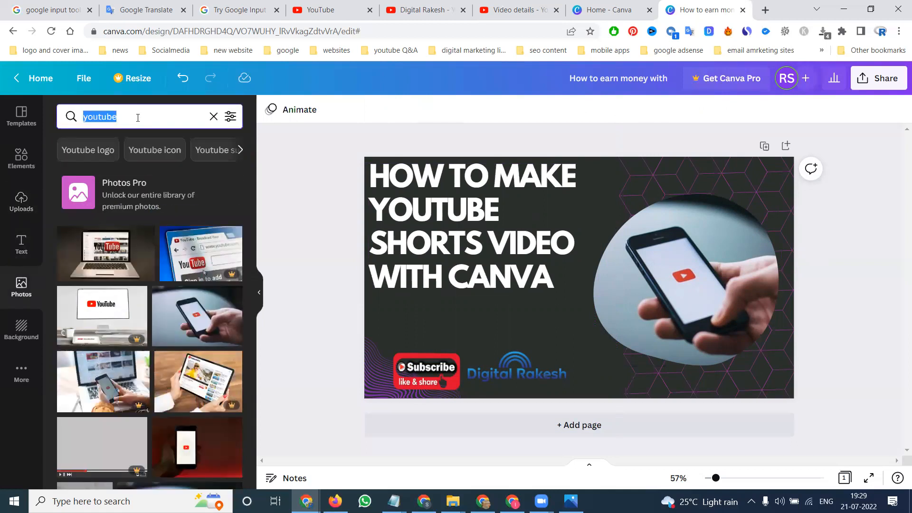
pyautogui.write('pt')
pyautogui.press('BackSpace')
pyautogui.write('rof')
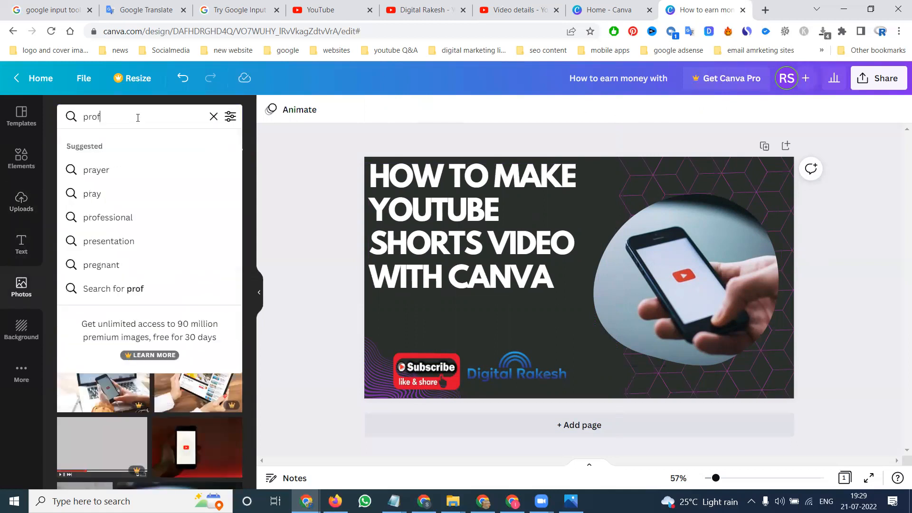
pyautogui.write('essionals')
pyautogui.press('Return')
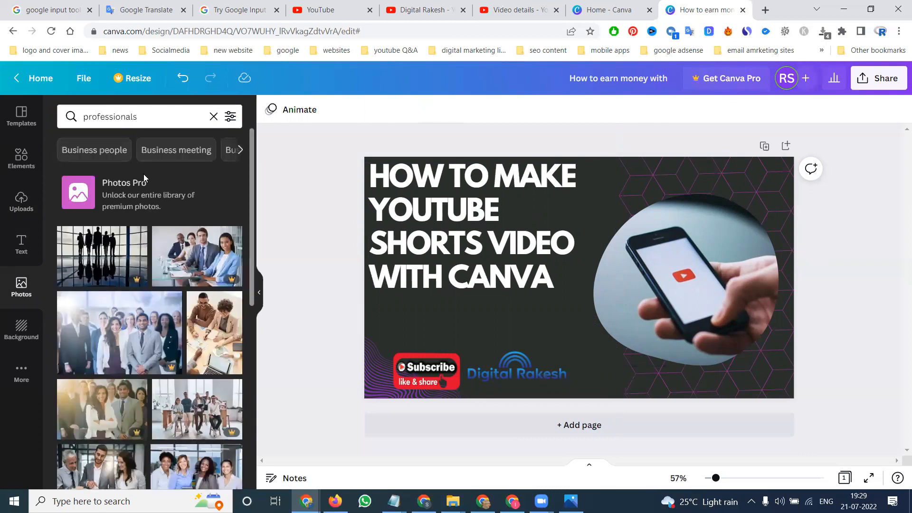
# Step: Add the portrait photo of two colleagues working at a table and make it the page background
pyautogui.click(214, 343)
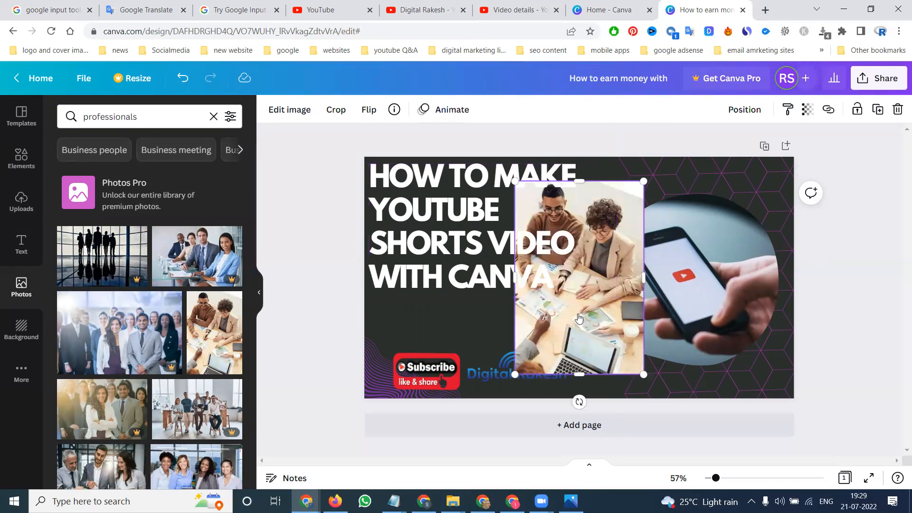
pyautogui.rightClick(578, 313)
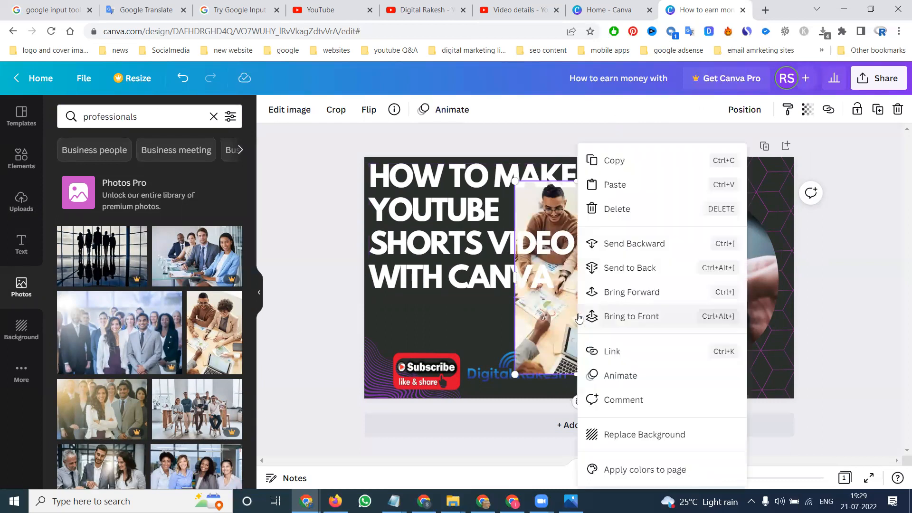
pyautogui.click(622, 249)
pyautogui.rightClick(602, 263)
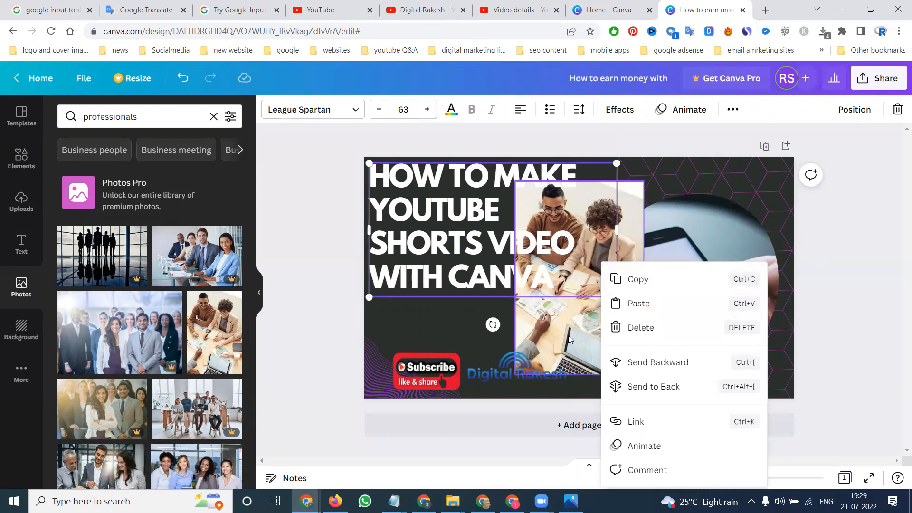
pyautogui.rightClick(569, 339)
pyautogui.click(613, 434)
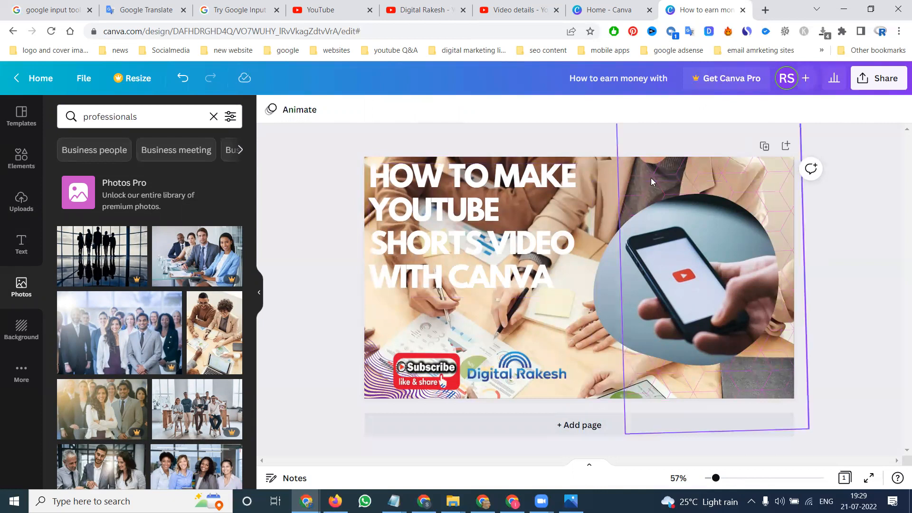
# Step: Reposition the background photo upward within the page so more of the table and paperwork shows
pyautogui.doubleClick(559, 344)
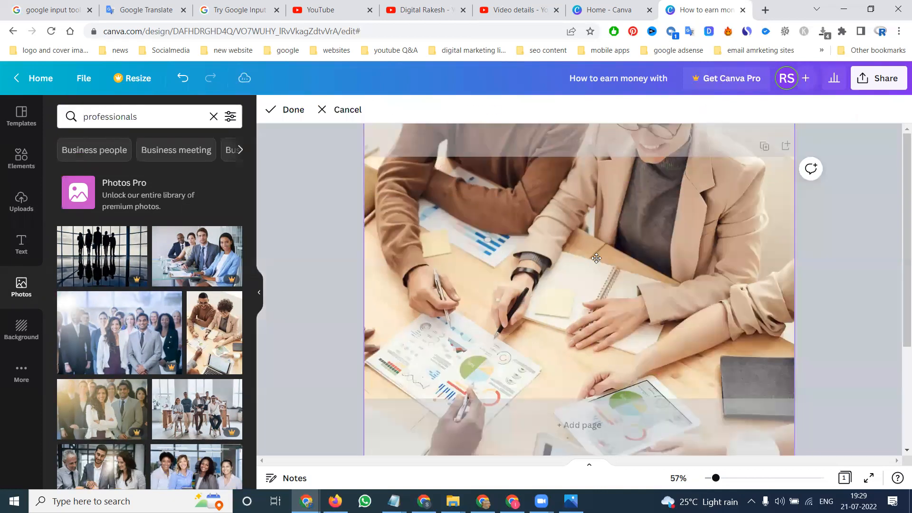
pyautogui.moveTo(598, 350); pyautogui.dragTo(517, 175)
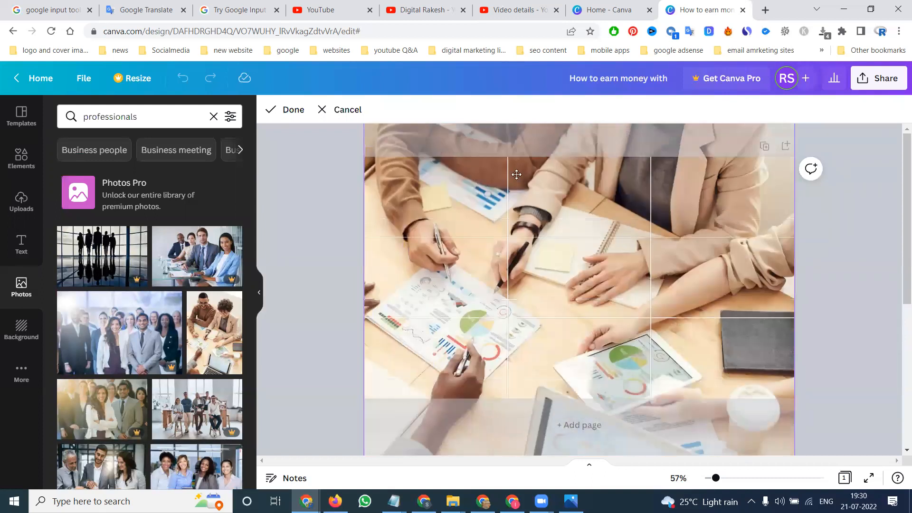
pyautogui.click(282, 114)
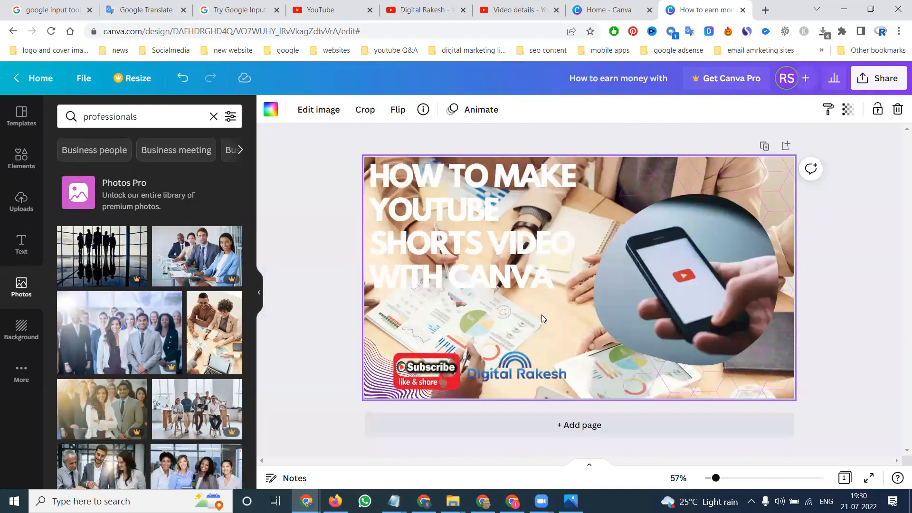
# Step: Apply the Background text effect to the title and color it orange
pyautogui.doubleClick(490, 247)
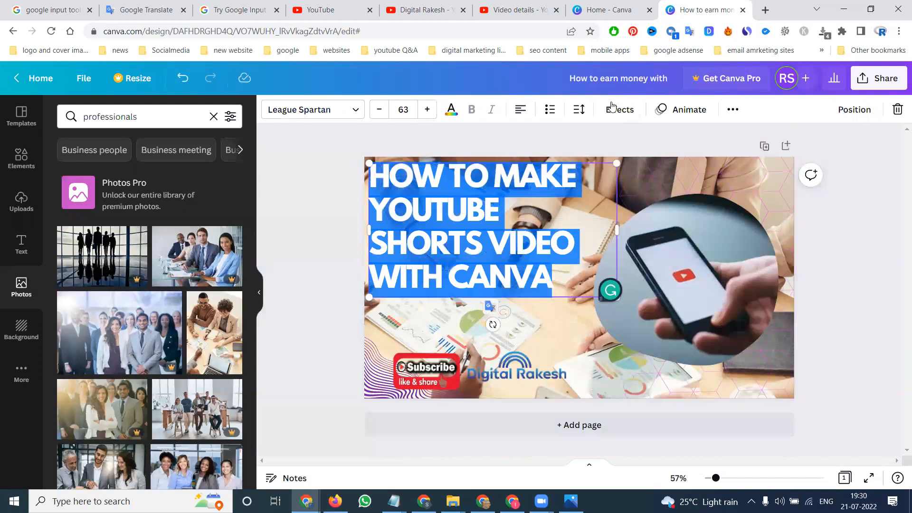
pyautogui.click(613, 108)
pyautogui.click(212, 338)
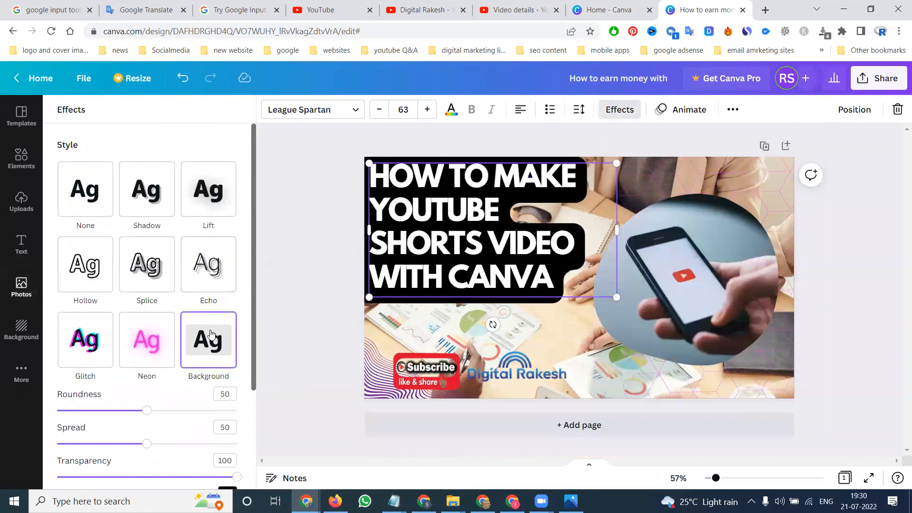
pyautogui.scroll(-4, 212, 337)
pyautogui.click(227, 360)
pyautogui.click(214, 331)
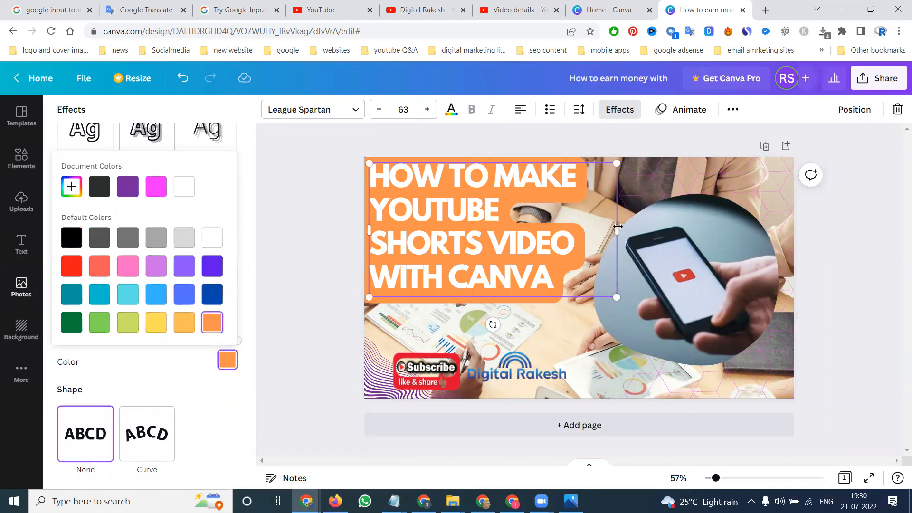
# Step: Set the transparency of the title's background effect to 73
pyautogui.click(504, 177)
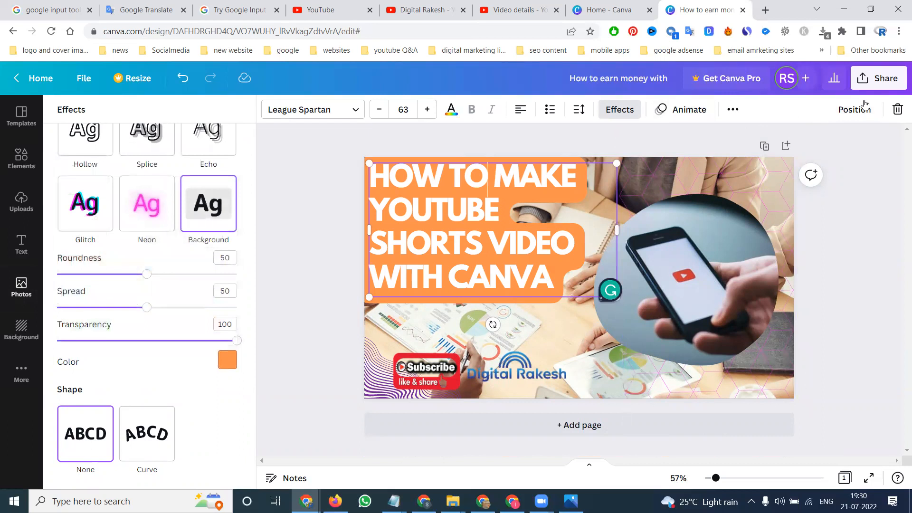
pyautogui.click(135, 344)
pyautogui.moveTo(146, 341); pyautogui.dragTo(189, 343)
pyautogui.moveTo(431, 211); pyautogui.dragTo(440, 240)
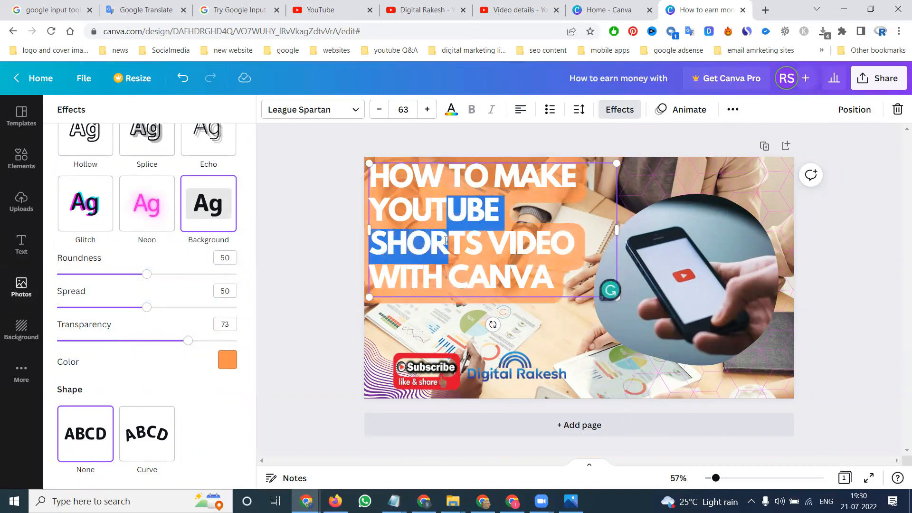
pyautogui.click(494, 212)
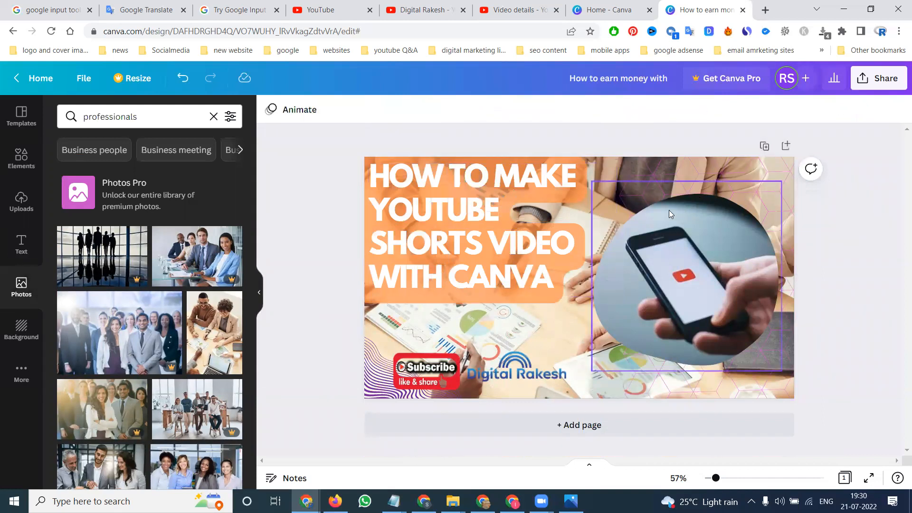
# Step: Move the title slightly lower and apply the Background text effect to it again in orange
pyautogui.moveTo(581, 218); pyautogui.dragTo(585, 244)
pyautogui.click(619, 110)
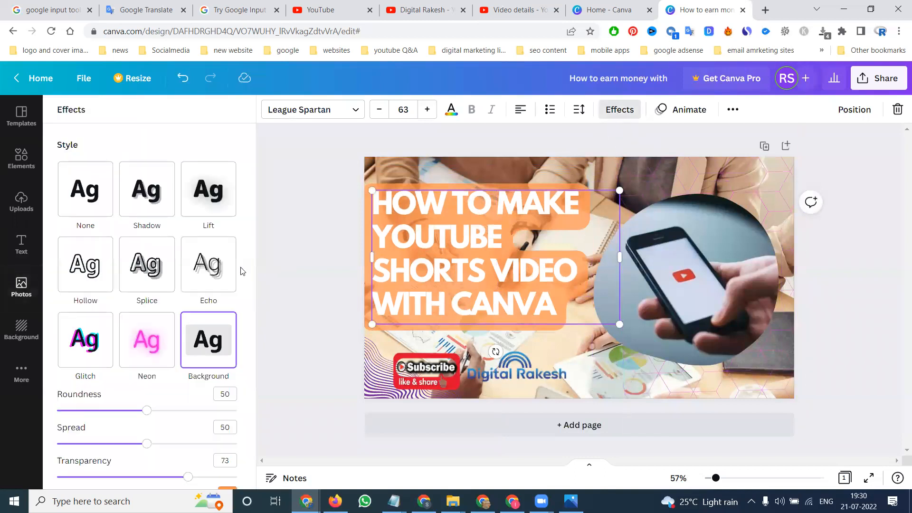
pyautogui.click(206, 352)
pyautogui.scroll(-1, 203, 337)
pyautogui.scroll(-2, 204, 333)
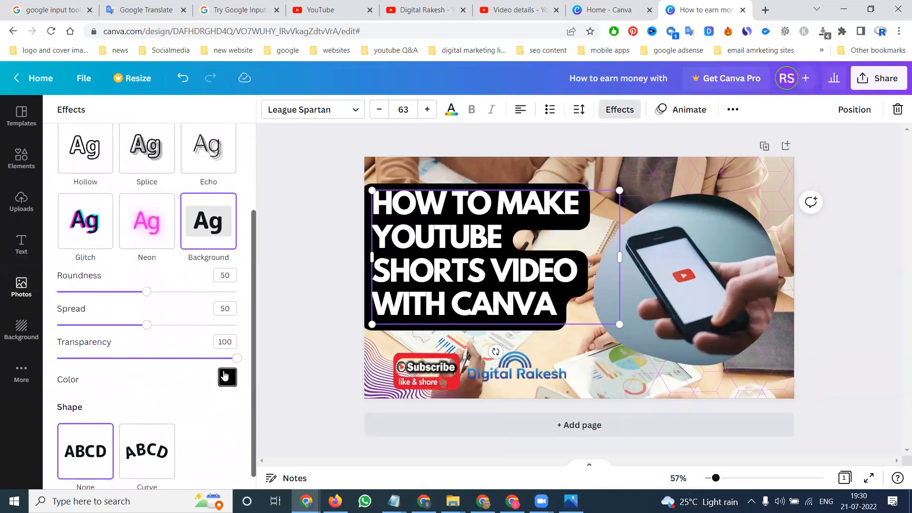
pyautogui.click(225, 376)
pyautogui.click(212, 340)
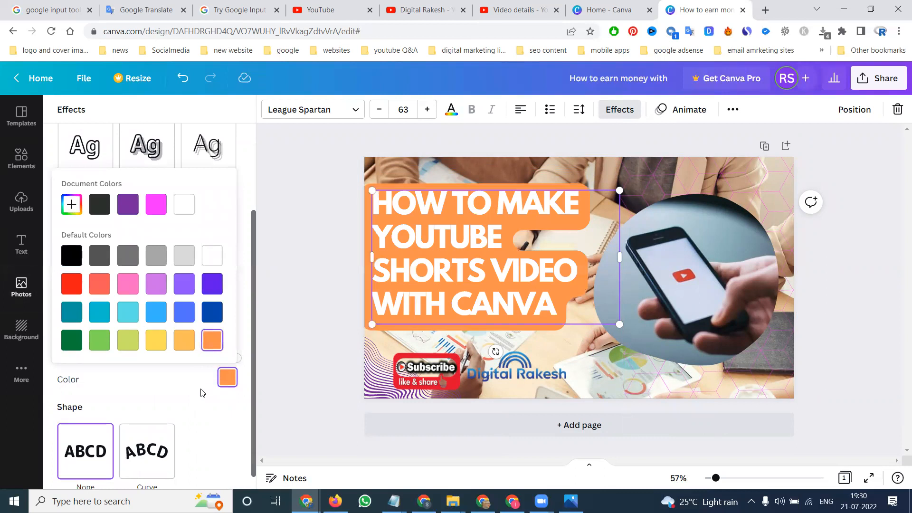
# Step: Set the title background effect's roundness to 82, spread to 0 and transparency to 82
pyautogui.click(190, 374)
pyautogui.click(184, 357)
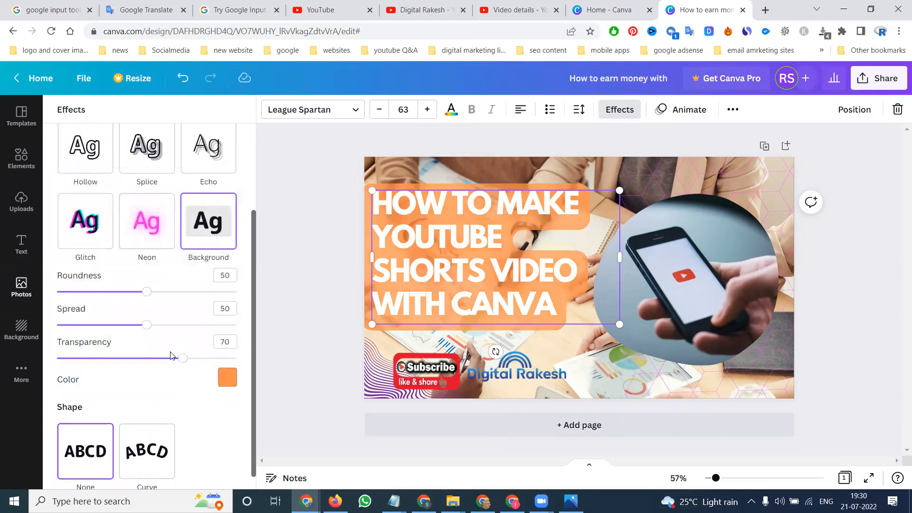
pyautogui.click(167, 325)
pyautogui.click(180, 327)
pyautogui.click(179, 293)
pyautogui.click(194, 293)
pyautogui.moveTo(194, 294)
pyautogui.mouseDown()
pyautogui.moveTo(231, 292)
pyautogui.moveTo(78, 293)
pyautogui.moveTo(205, 295)
pyautogui.mouseUp()
pyautogui.moveTo(181, 331); pyautogui.dragTo(45, 333)
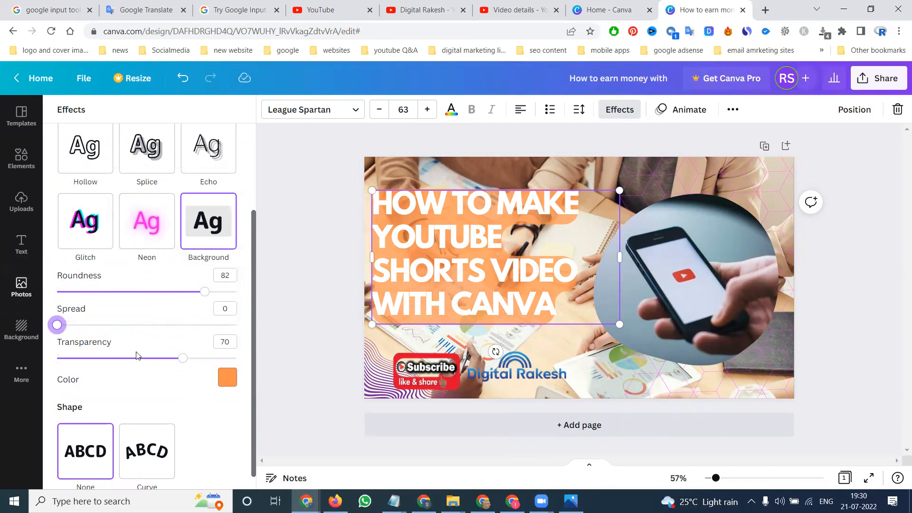
pyautogui.moveTo(180, 362); pyautogui.dragTo(205, 359)
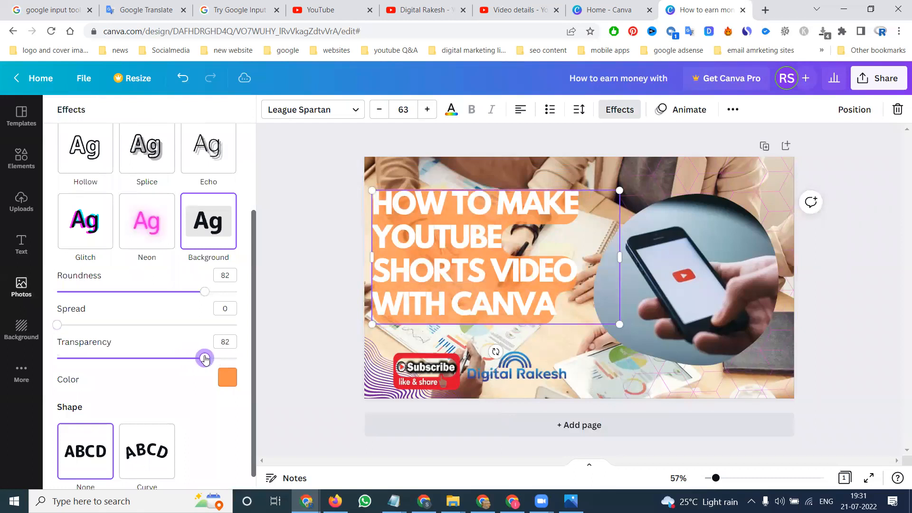
pyautogui.press('Escape')
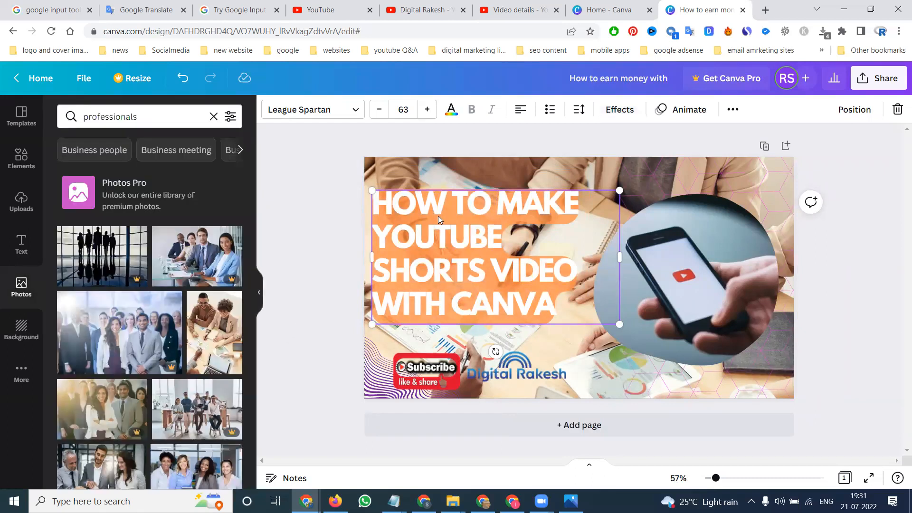
# Step: Try the Curve shape on the title text, and undo the shape changes
pyautogui.click(622, 114)
pyautogui.scroll(-3, 209, 309)
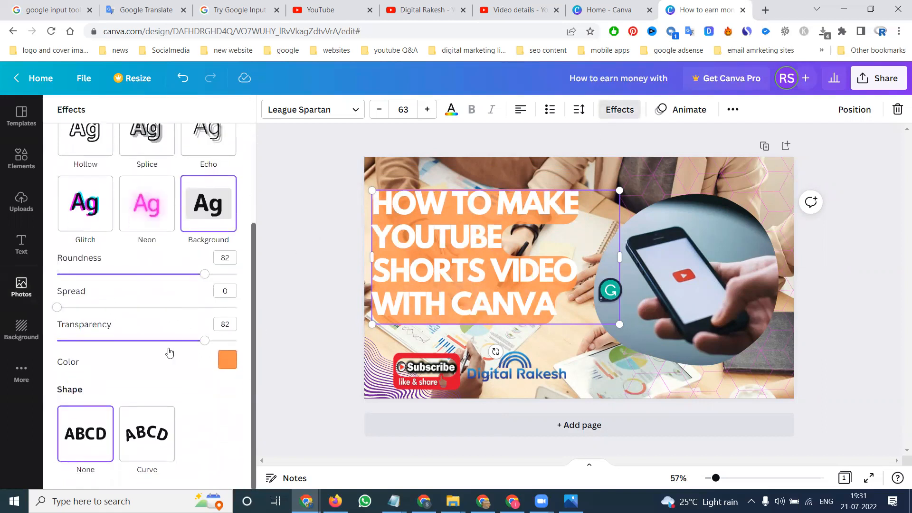
pyautogui.click(146, 432)
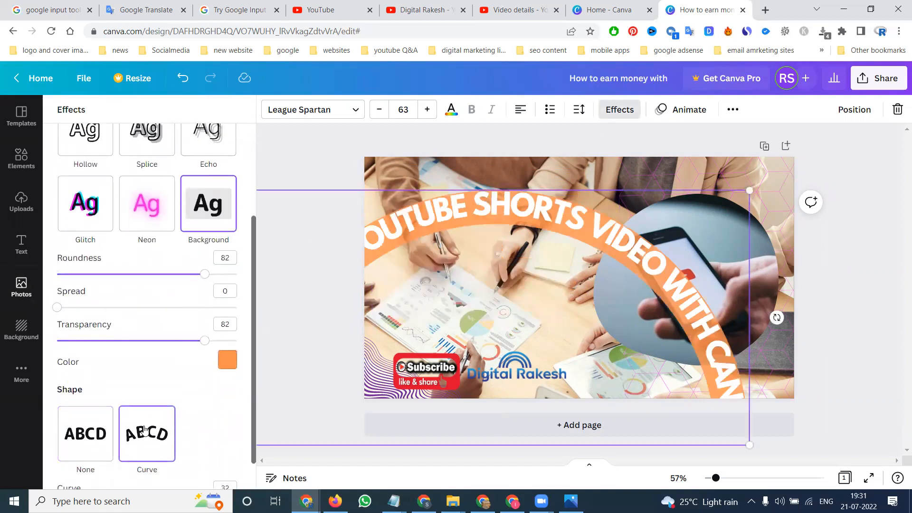
pyautogui.click(86, 433)
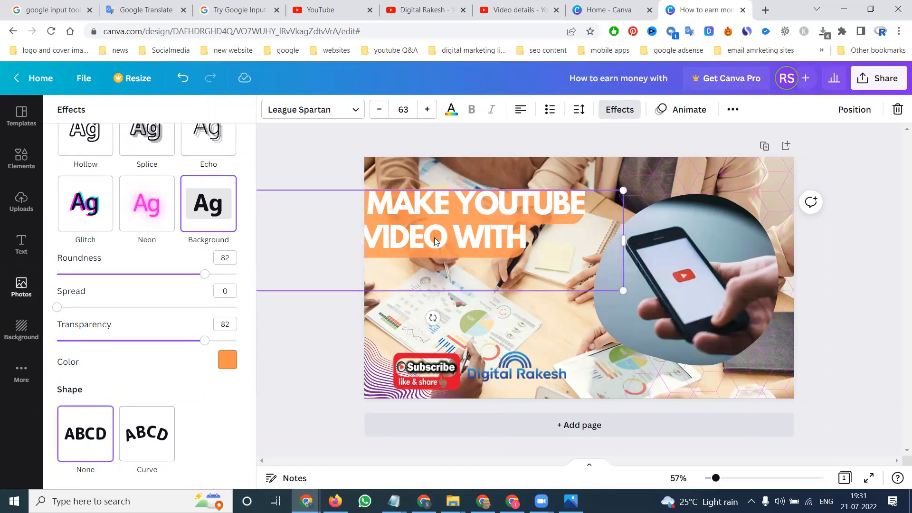
pyautogui.hotkey('ctrl', 'z')
pyautogui.hotkey('ctrl', 'z')
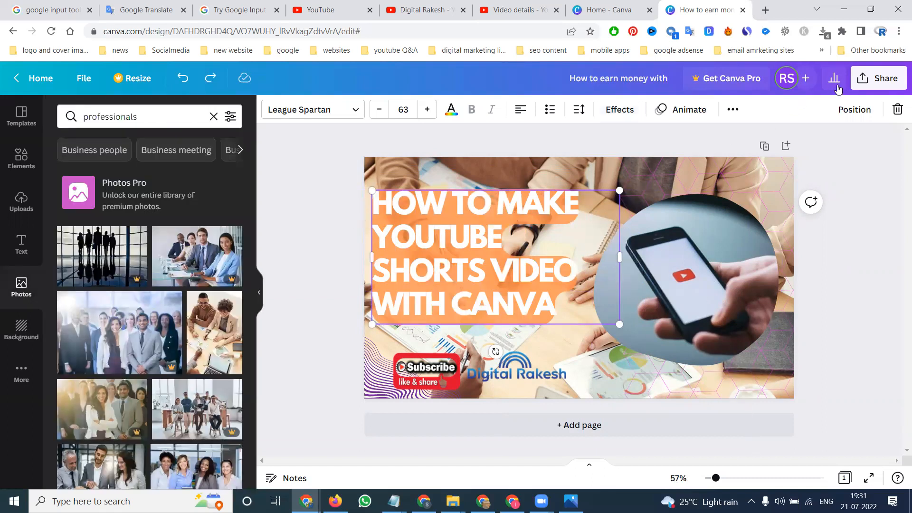
# Step: Check the design's social sharing options, and download the thumbnail as a JPG file
pyautogui.click(876, 83)
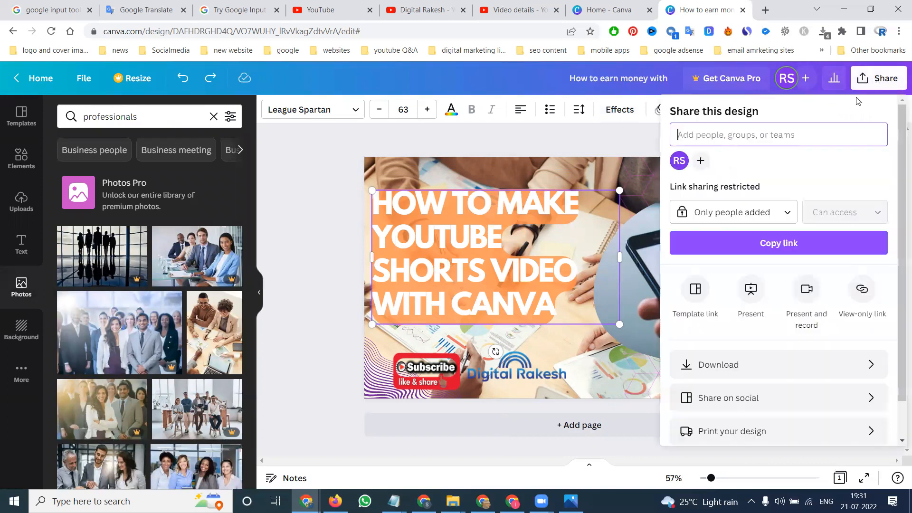
pyautogui.click(718, 365)
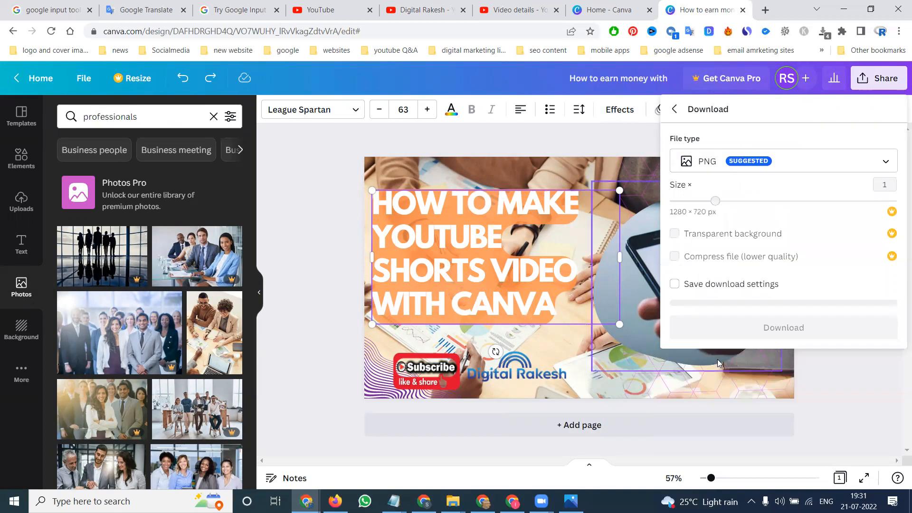
pyautogui.click(676, 111)
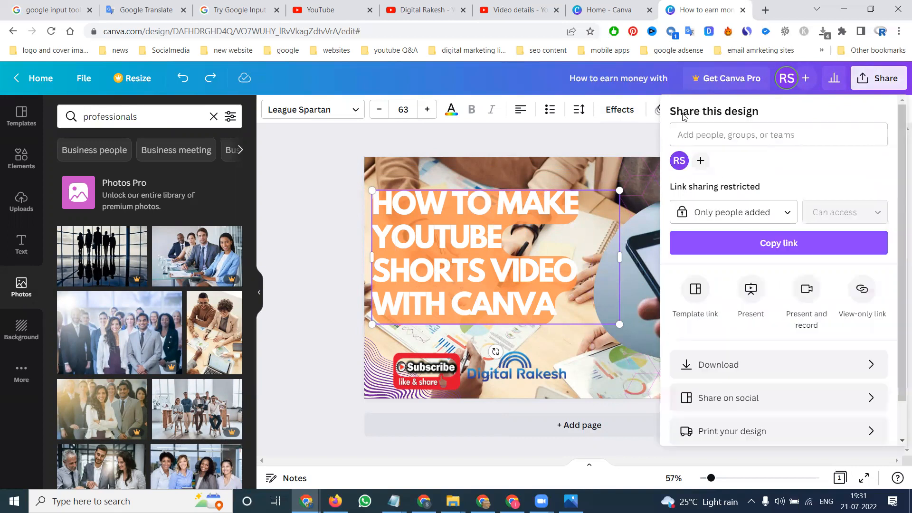
pyautogui.click(728, 399)
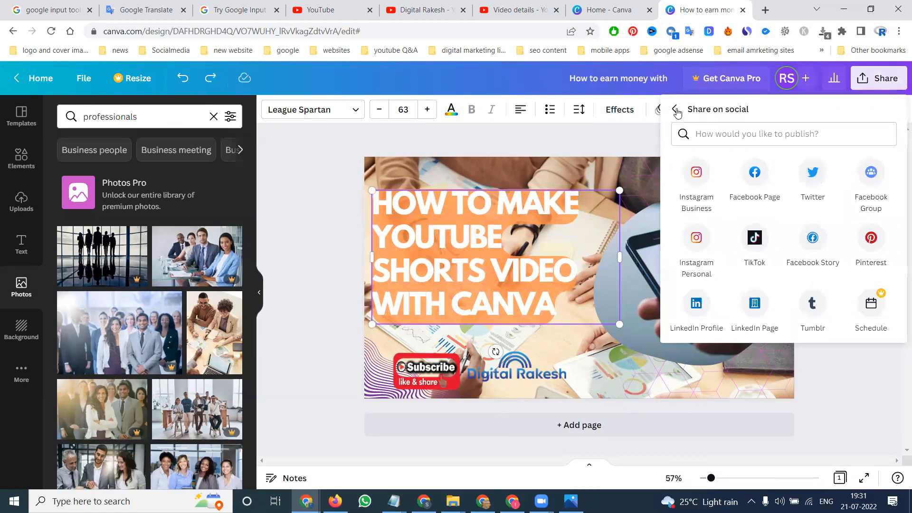
pyautogui.click(677, 111)
pyautogui.click(733, 366)
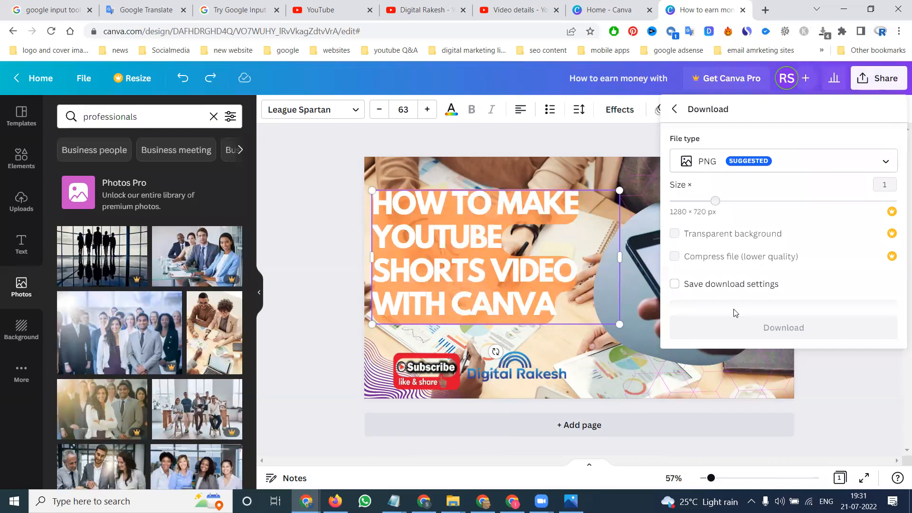
pyautogui.click(717, 162)
pyautogui.click(721, 128)
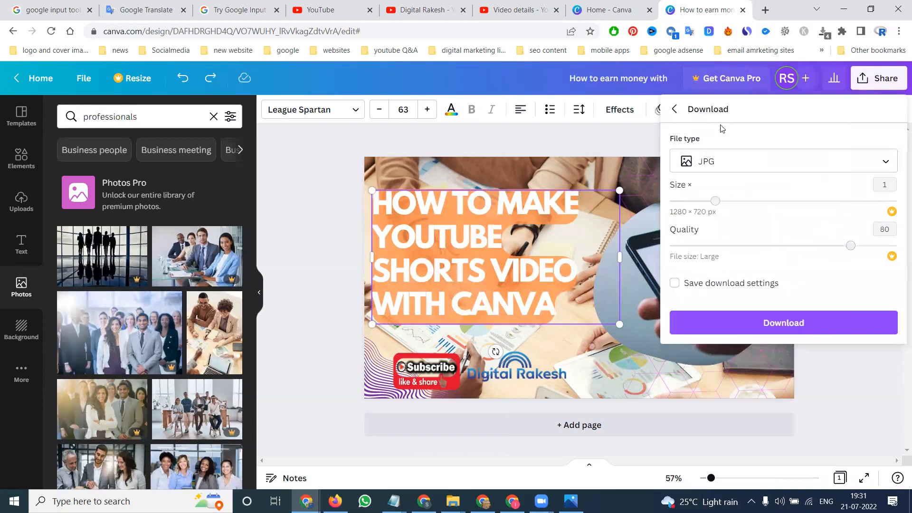
pyautogui.click(812, 329)
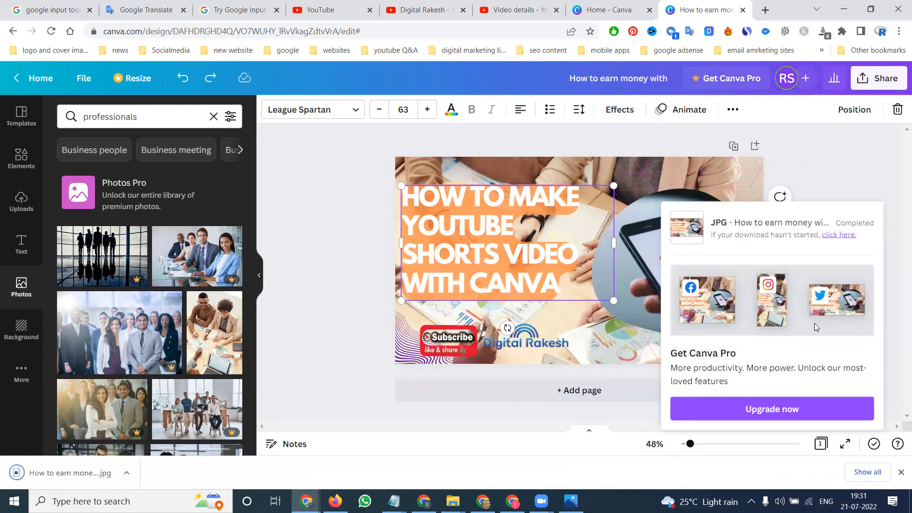
# Step: Switch to YouTube Studio, upload the "How to earn money with" image from Downloads as the video's thumbnail, and save the video details
pyautogui.click(514, 6)
pyautogui.scroll(-10, 236, 387)
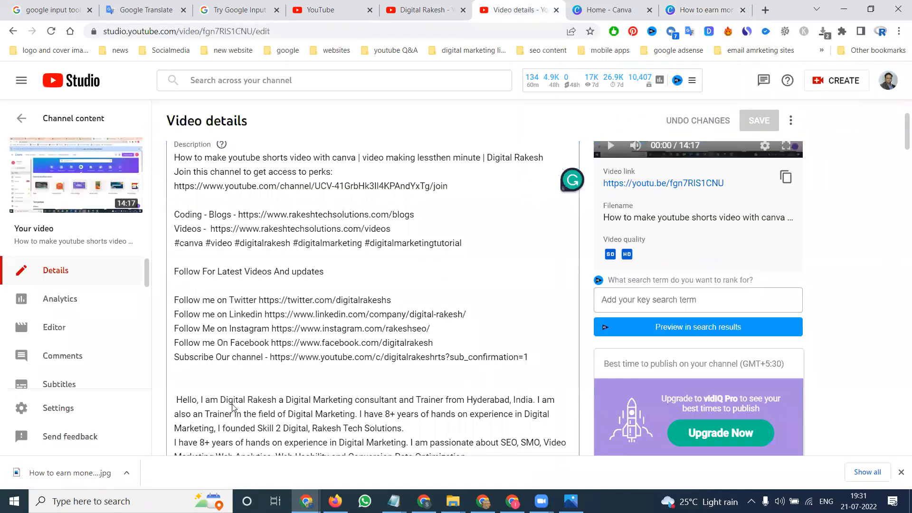
pyautogui.scroll(-1, 223, 304)
pyautogui.click(221, 297)
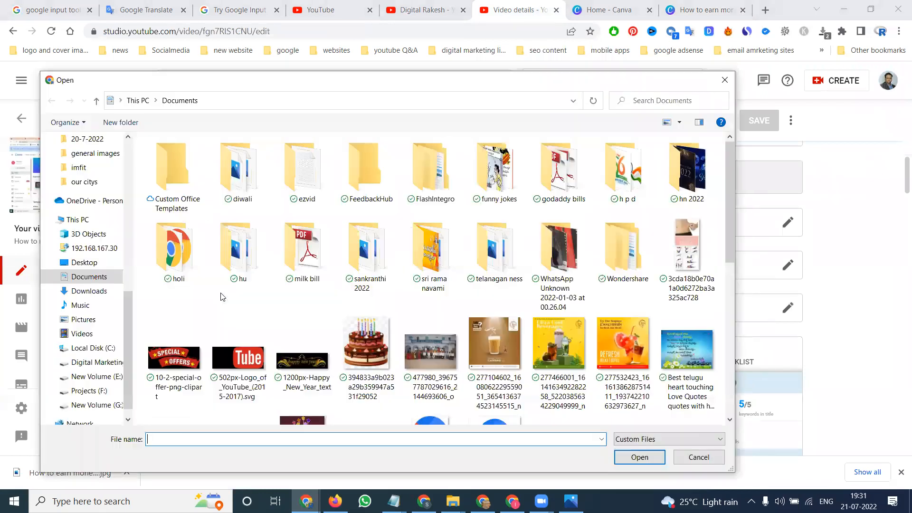
pyautogui.click(90, 293)
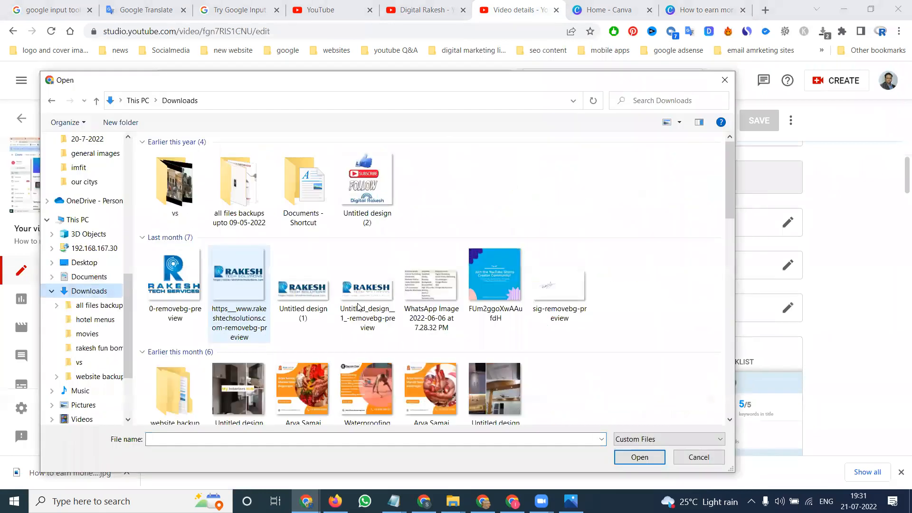
pyautogui.scroll(-10, 361, 324)
pyautogui.doubleClick(240, 373)
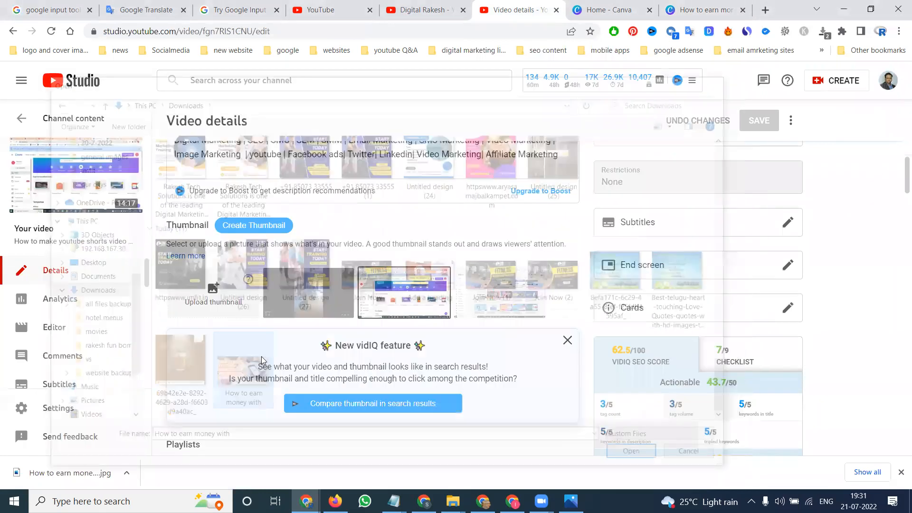
pyautogui.click(758, 122)
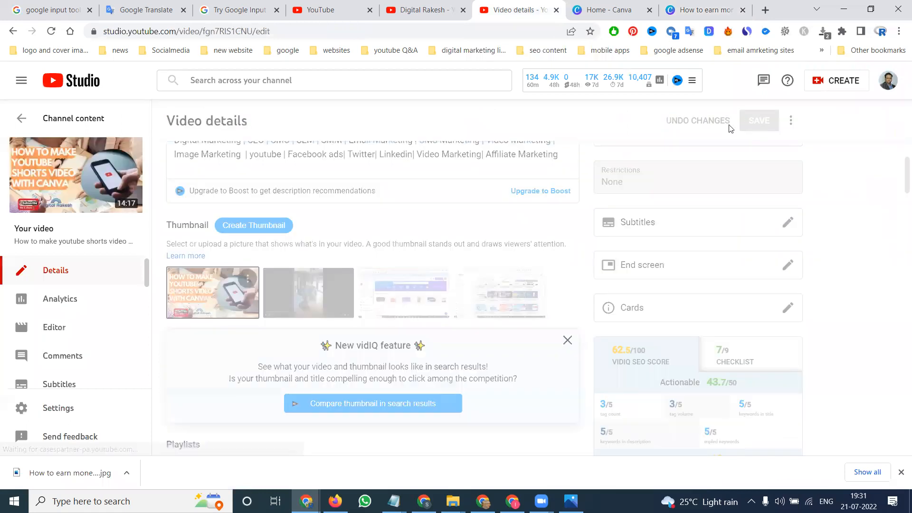
# Step: Reload the YouTube channel's video list, enlarge the page to 175%, and examine the new thumbnail on the Shorts with Canva video
pyautogui.click(431, 9)
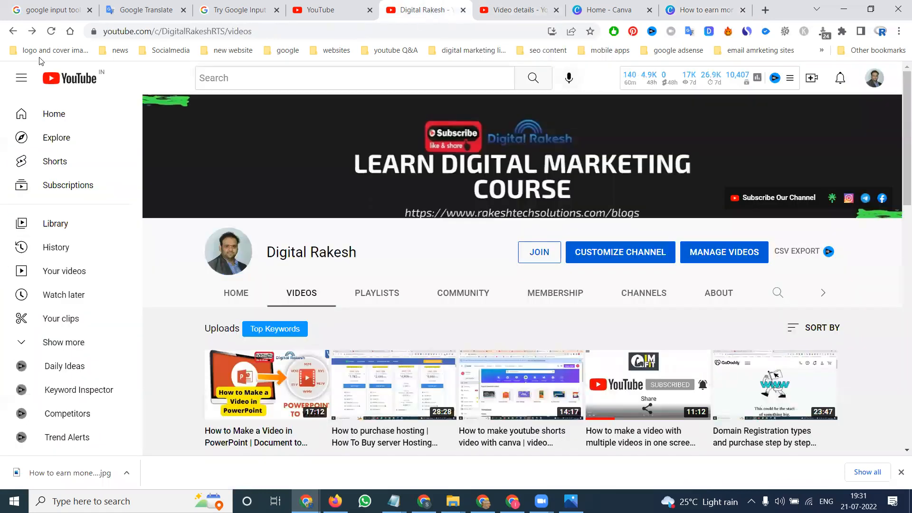
pyautogui.click(51, 31)
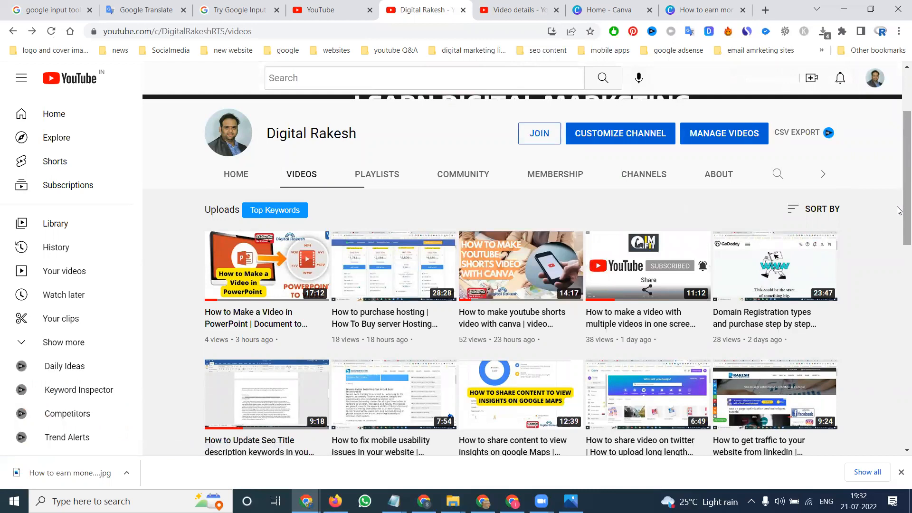
pyautogui.hotkey('ctrl', '+')
pyautogui.hotkey('ctrl', '+')
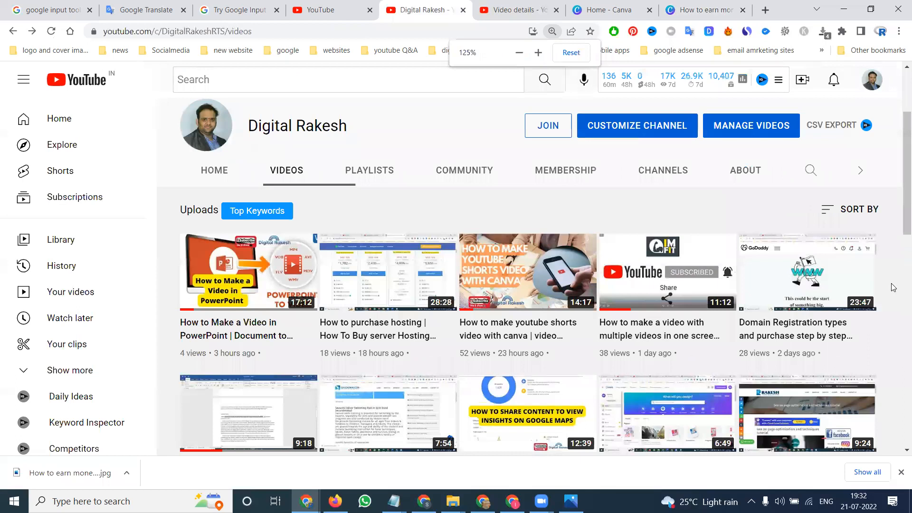
pyautogui.hotkey('ctrl', '+')
pyautogui.hotkey('ctrl', '+')
pyautogui.hotkey('ctrl', '+')
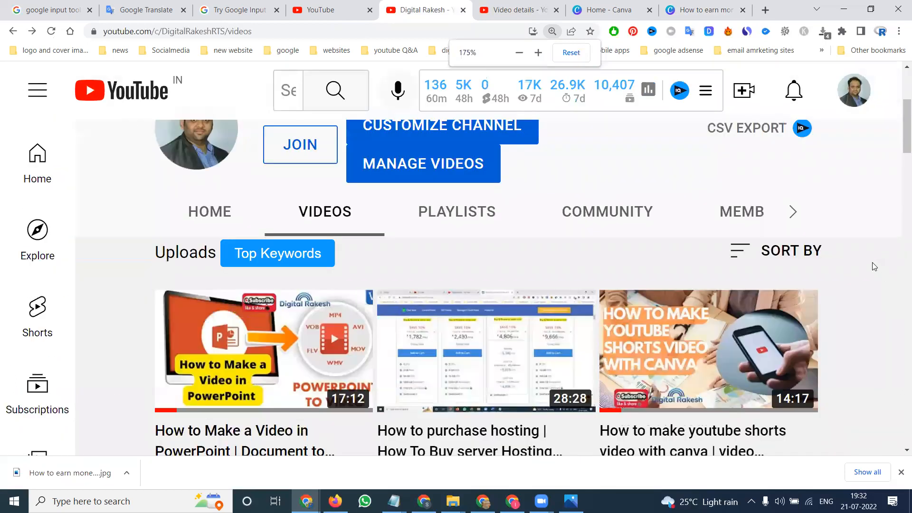
pyautogui.scroll(-1, 873, 262)
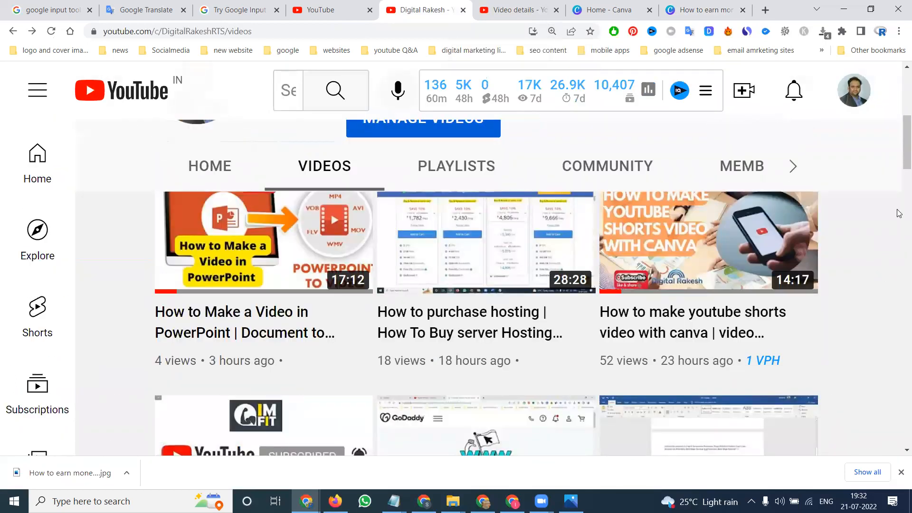
pyautogui.scroll(1, 899, 214)
pyautogui.scroll(1, 899, 214)
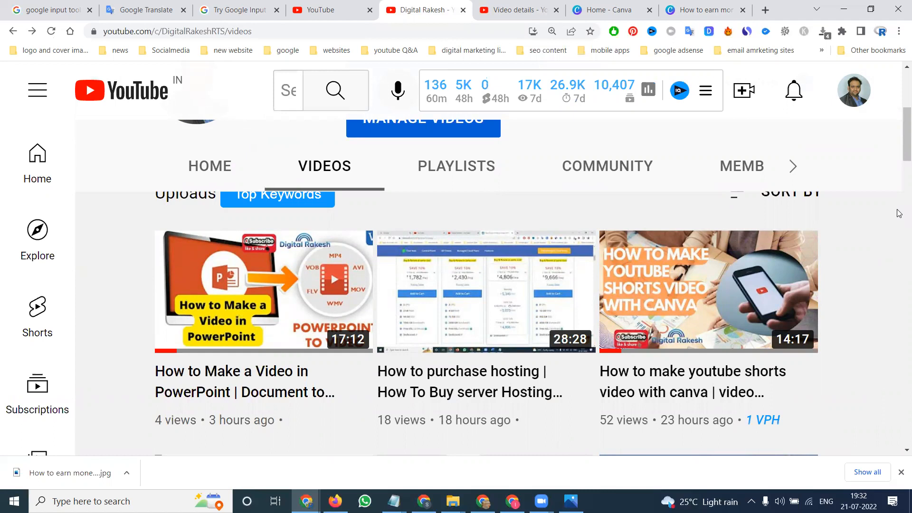
# Step: Return to the Canva thumbnail design and look through the text, chart and video content available for it
pyautogui.click(703, 10)
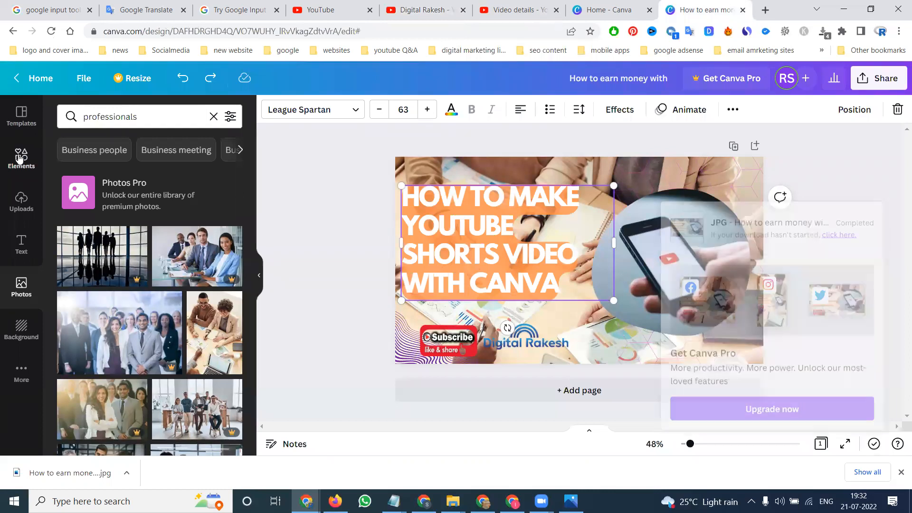
pyautogui.click(19, 158)
pyautogui.click(19, 275)
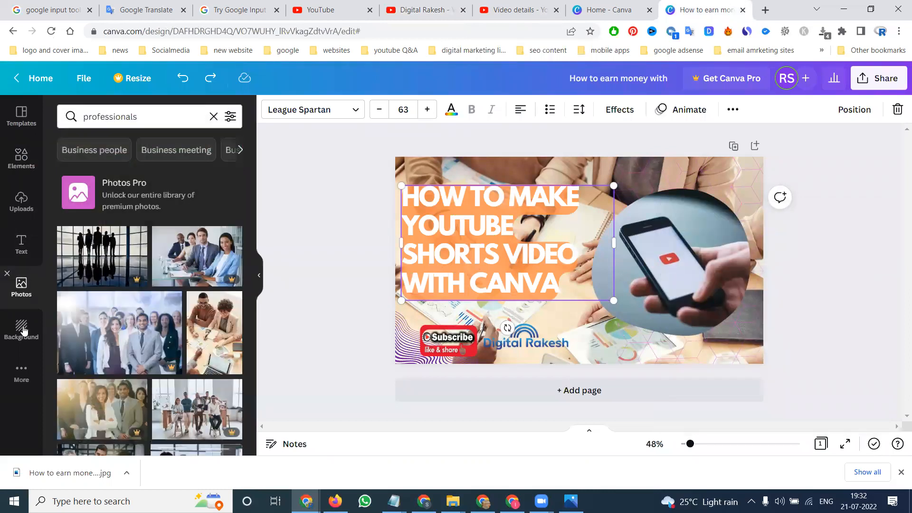
pyautogui.click(21, 327)
pyautogui.click(24, 241)
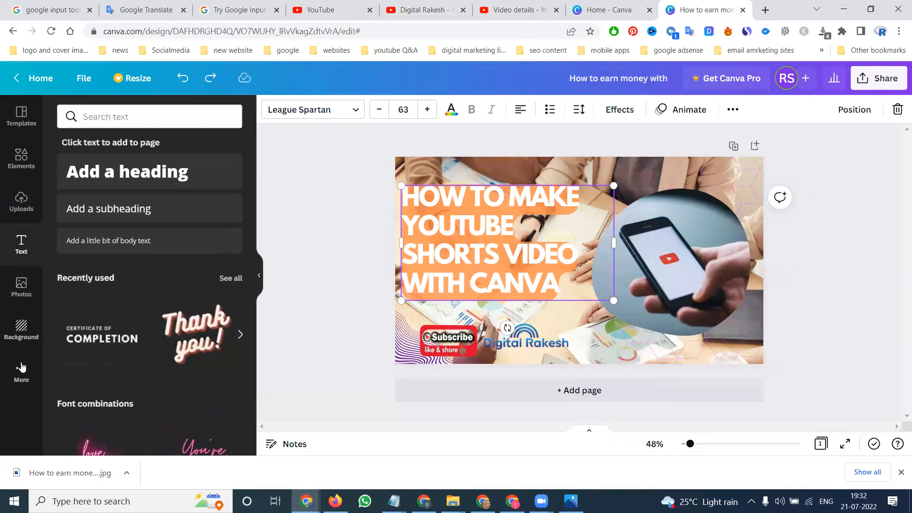
pyautogui.click(21, 372)
pyautogui.click(77, 189)
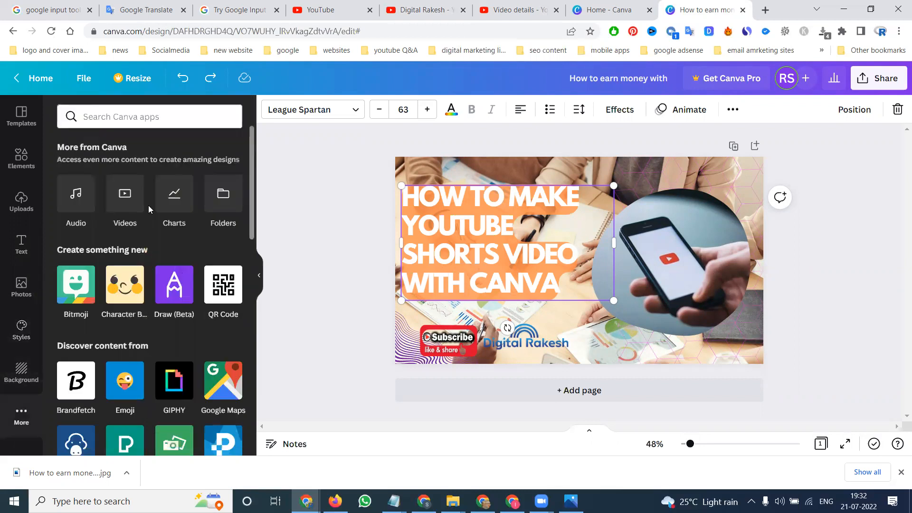
pyautogui.click(172, 199)
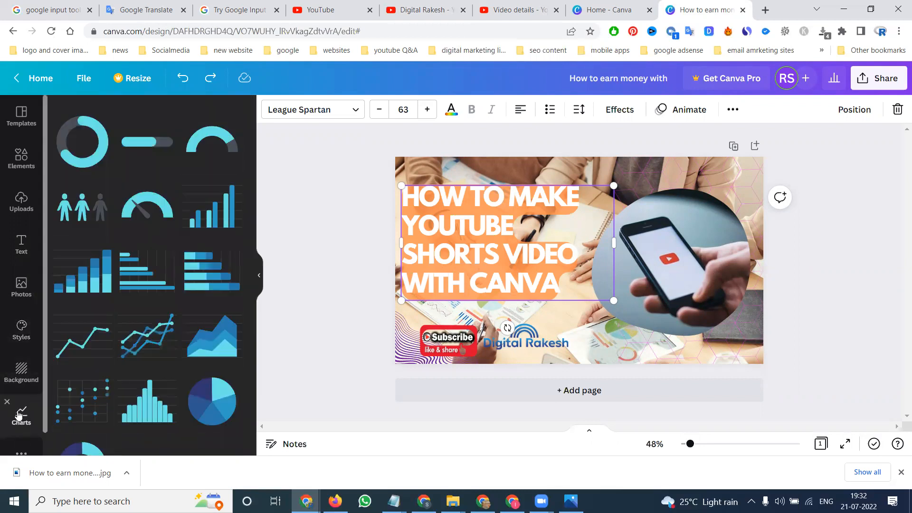
pyautogui.click(21, 430)
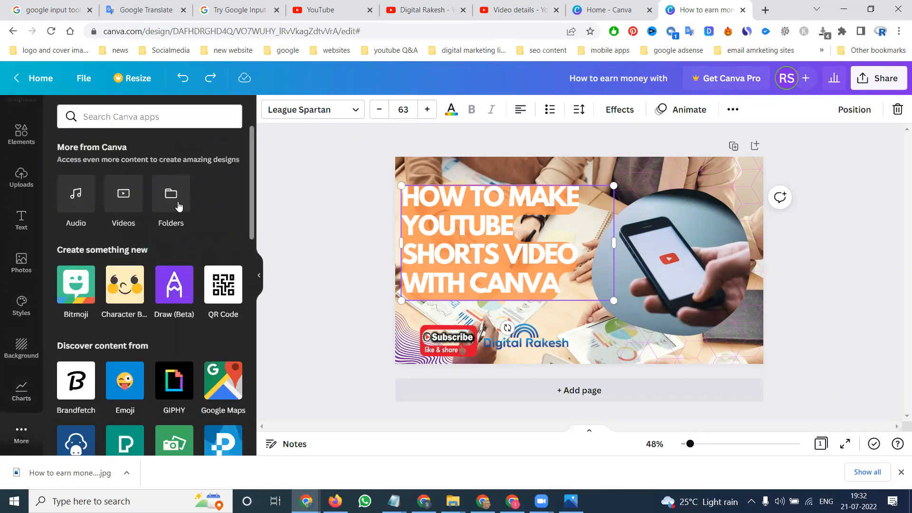
pyautogui.click(125, 195)
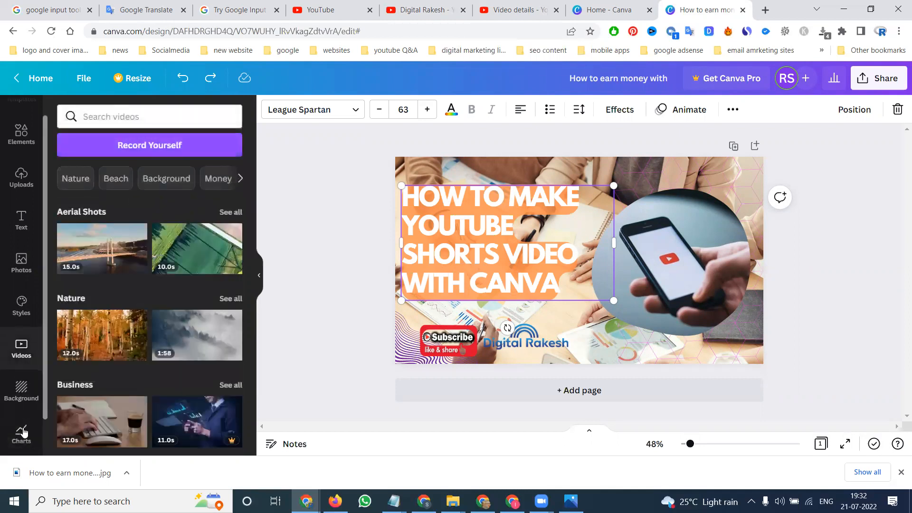
pyautogui.click(21, 433)
pyautogui.scroll(-1, 23, 413)
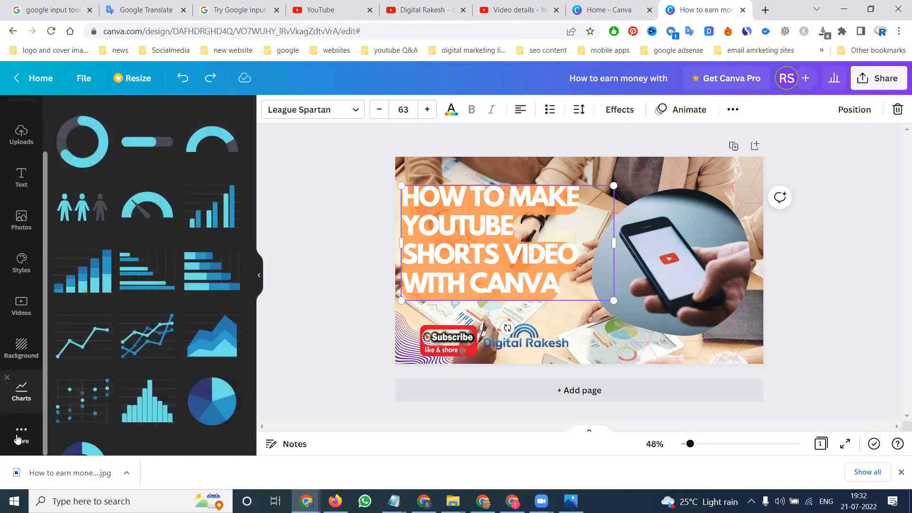
# Step: Browse the audio tracks and the YouTube thumbnail templates available for the design
pyautogui.click(21, 432)
pyautogui.click(77, 192)
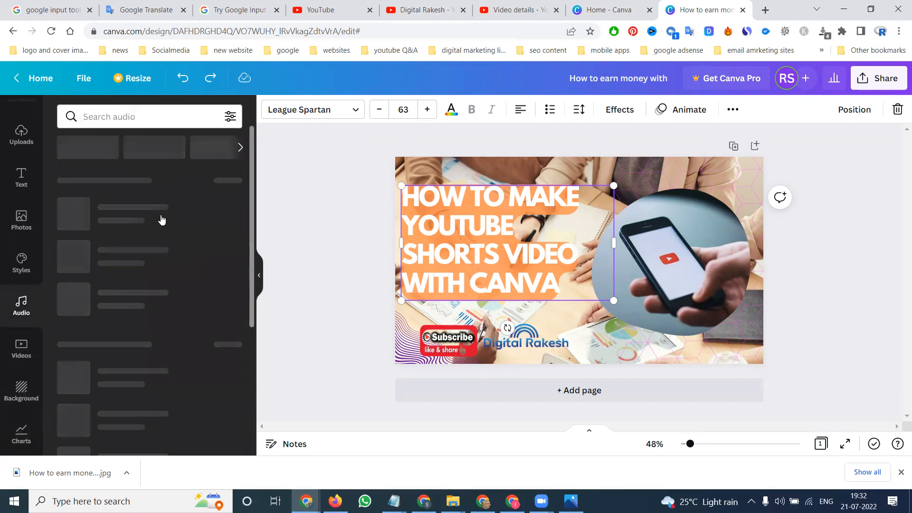
pyautogui.scroll(-6, 183, 243)
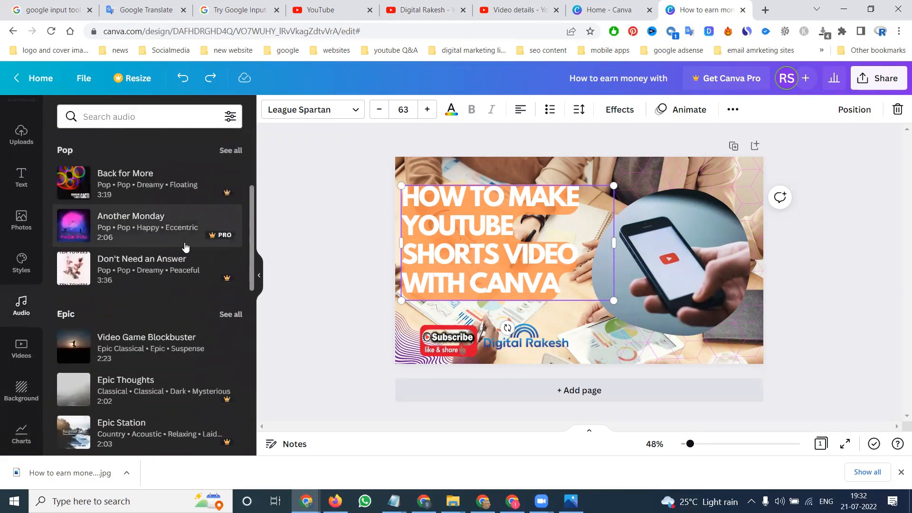
pyautogui.scroll(7, 185, 237)
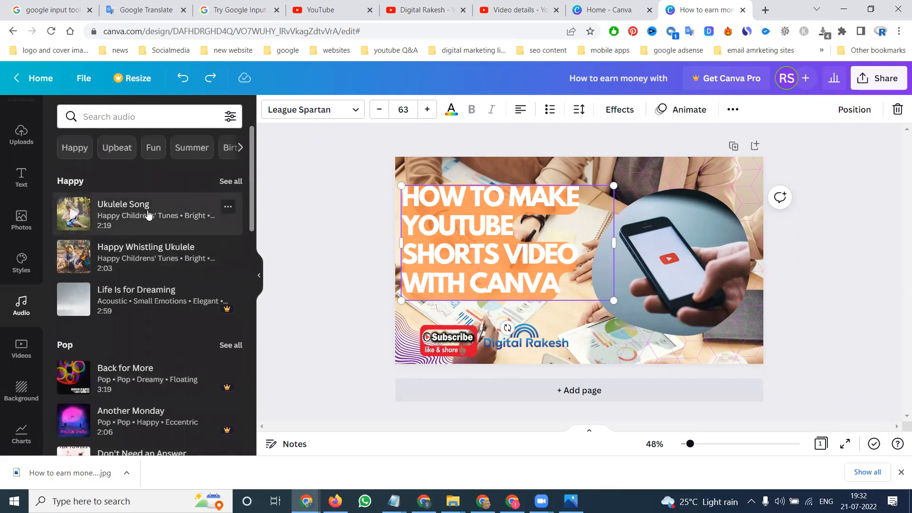
pyautogui.scroll(-6, 143, 247)
pyautogui.scroll(-1, 27, 354)
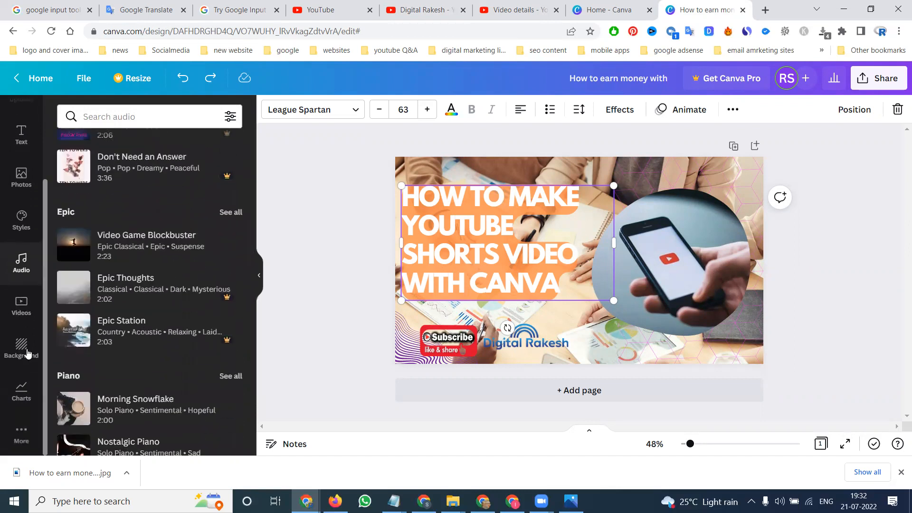
pyautogui.scroll(2, 22, 332)
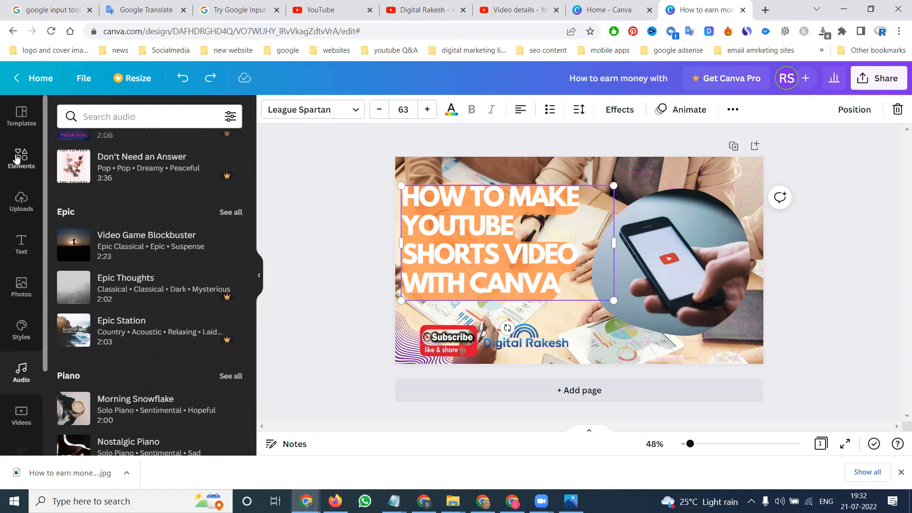
pyautogui.click(19, 122)
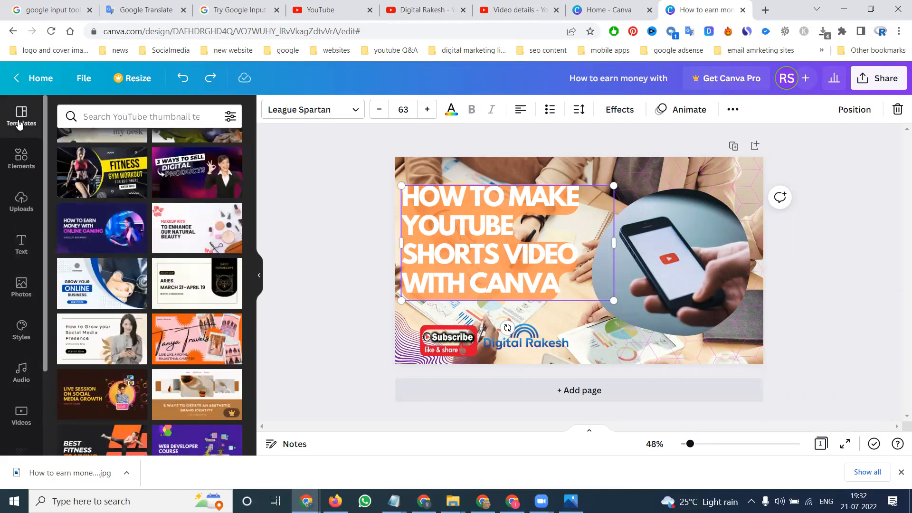
# Step: View the suggested design types on the Canva home page, and return to the YouTube channel's video list
pyautogui.click(579, 7)
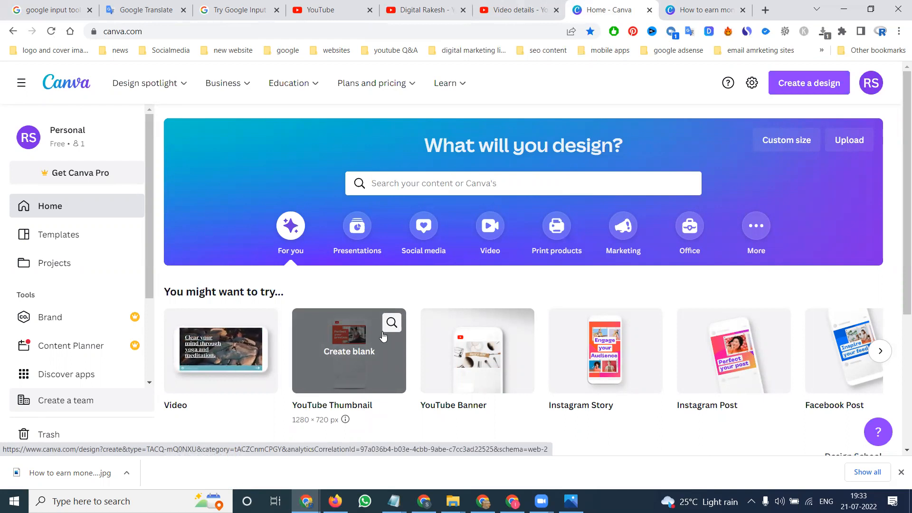
pyautogui.click(420, 11)
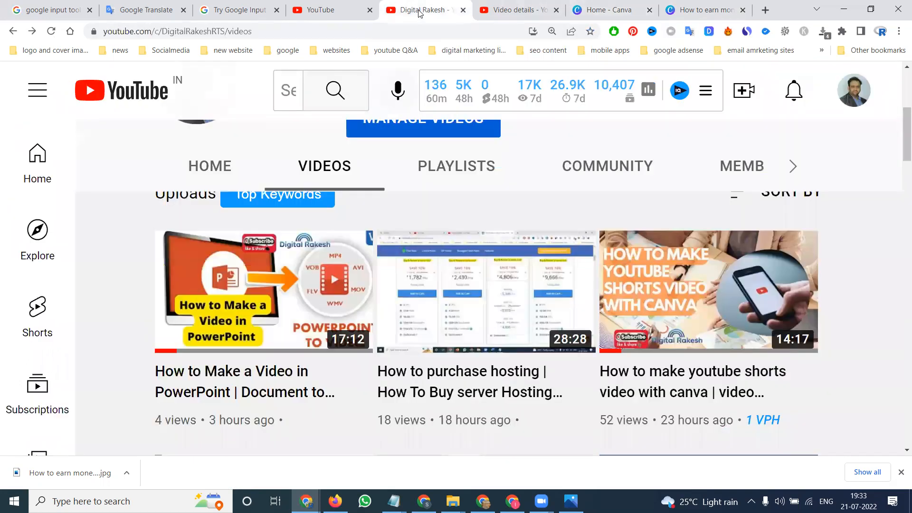